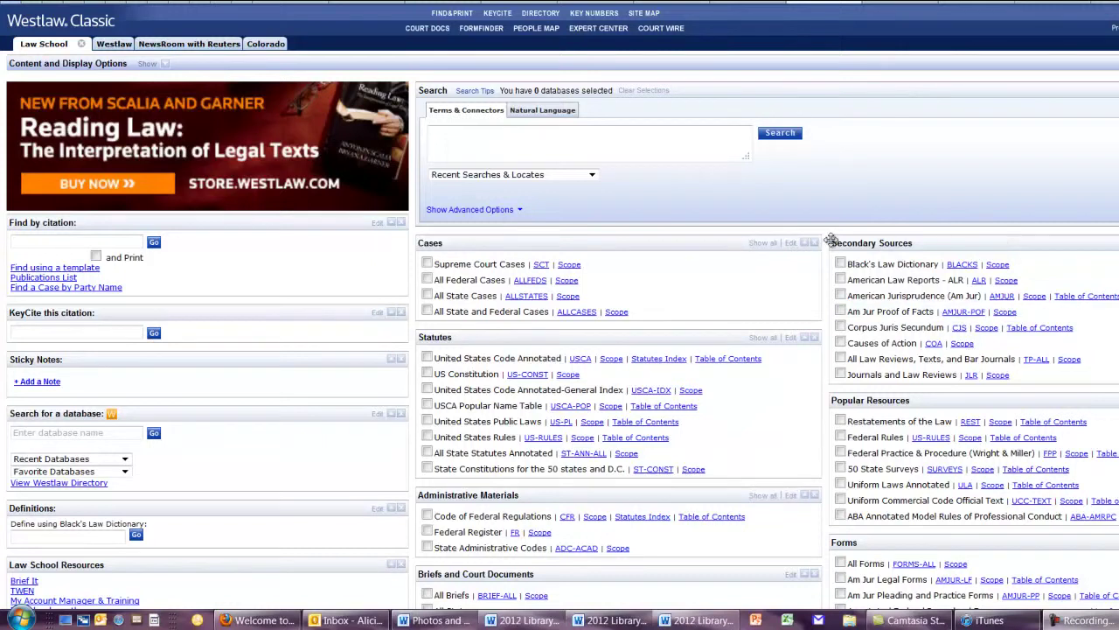
Step: Tick the Journals and Law Reviews (JLR) checkbox under Secondary Sources
{"action": "left_click", "coordinate": [840, 374]}
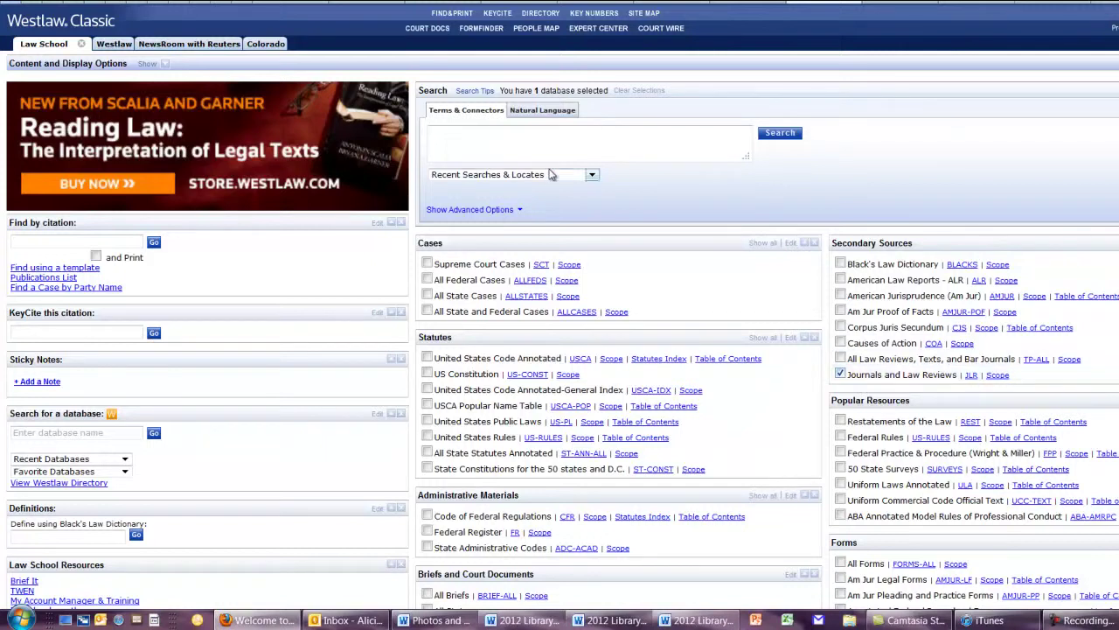
Step: Search JLR for "voting rights" /s "presidential election" using Terms & Connectors
{"action": "left_click", "coordinate": [530, 139]}
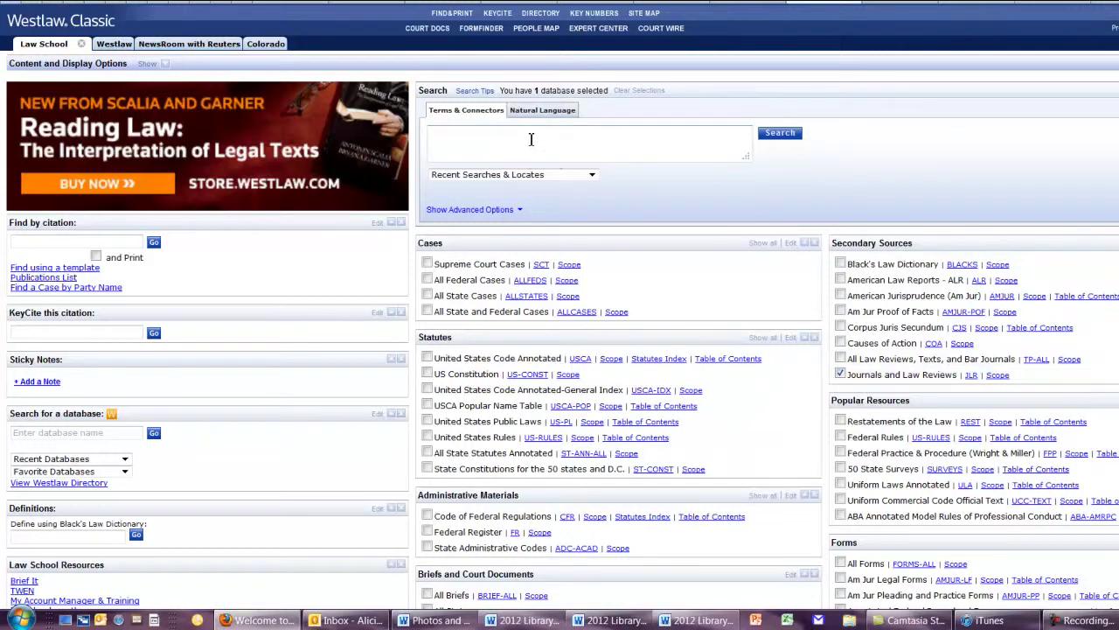
{"action": "type", "text": "\""}
{"action": "type", "text": "voting rights"}
{"action": "type", "text": "/s"}
{"action": "type", "text": "presidential election\""}
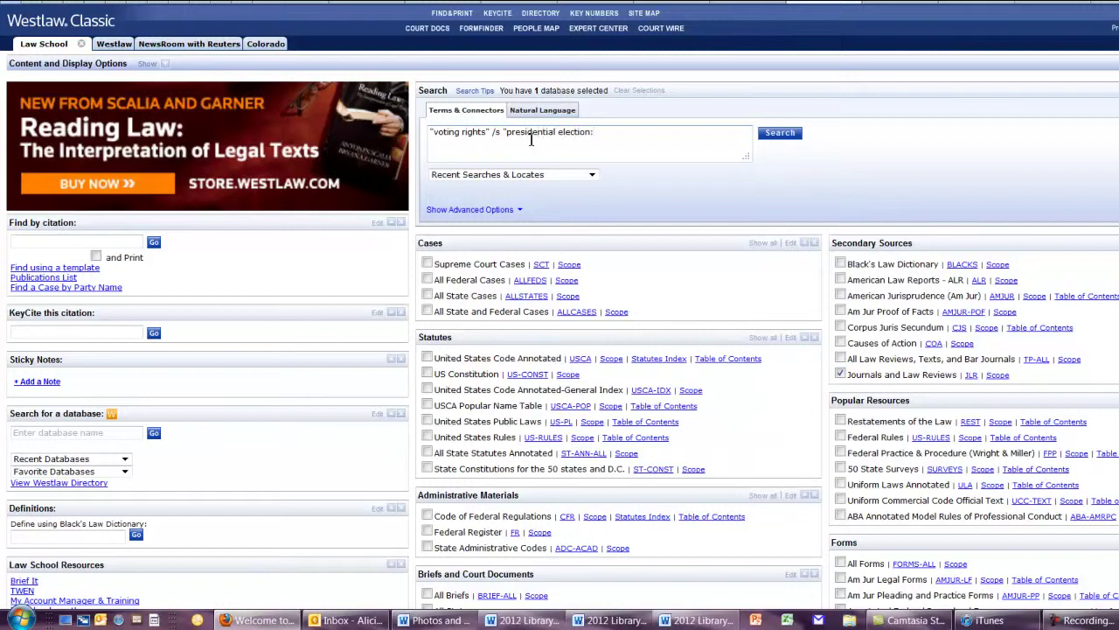
{"action": "type", "text": "\""}
{"action": "left_click", "coordinate": [770, 134]}
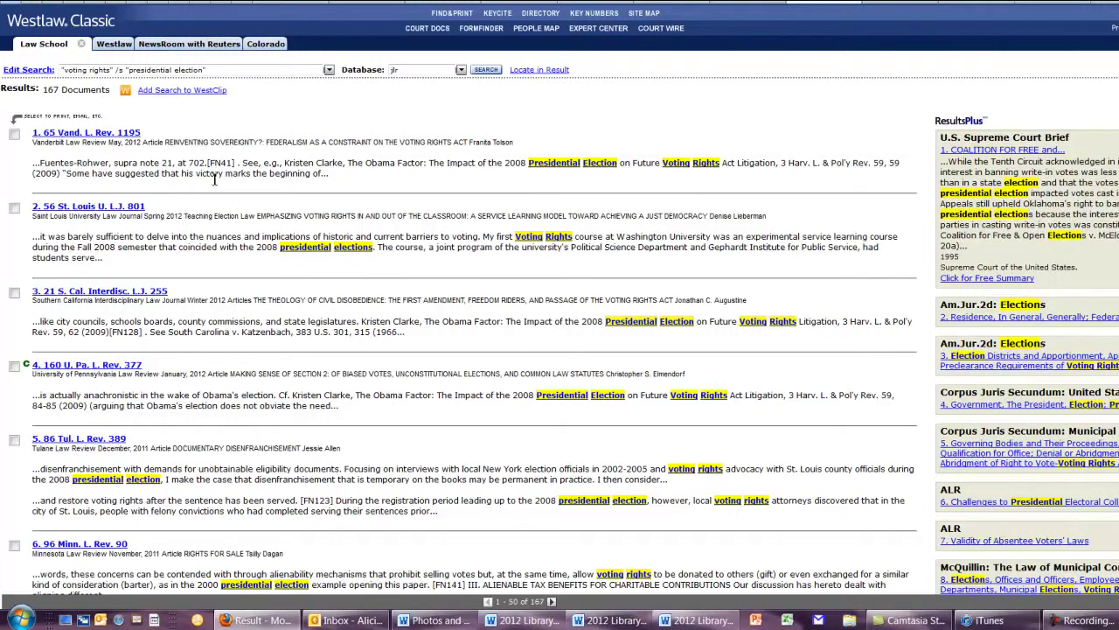
Step: Scroll down the results to review articles 6–10 from Minnesota, Chicago, Hastings and D.C. reviews
{"action": "scroll", "coordinate": [215, 178], "scroll_direction": "down", "scroll_amount": 3}
{"action": "scroll", "coordinate": [214, 180], "scroll_direction": "down", "scroll_amount": 2}
{"action": "scroll", "coordinate": [214, 182], "scroll_direction": "down", "scroll_amount": 2}
{"action": "scroll", "coordinate": [214, 182], "scroll_direction": "down", "scroll_amount": 1}
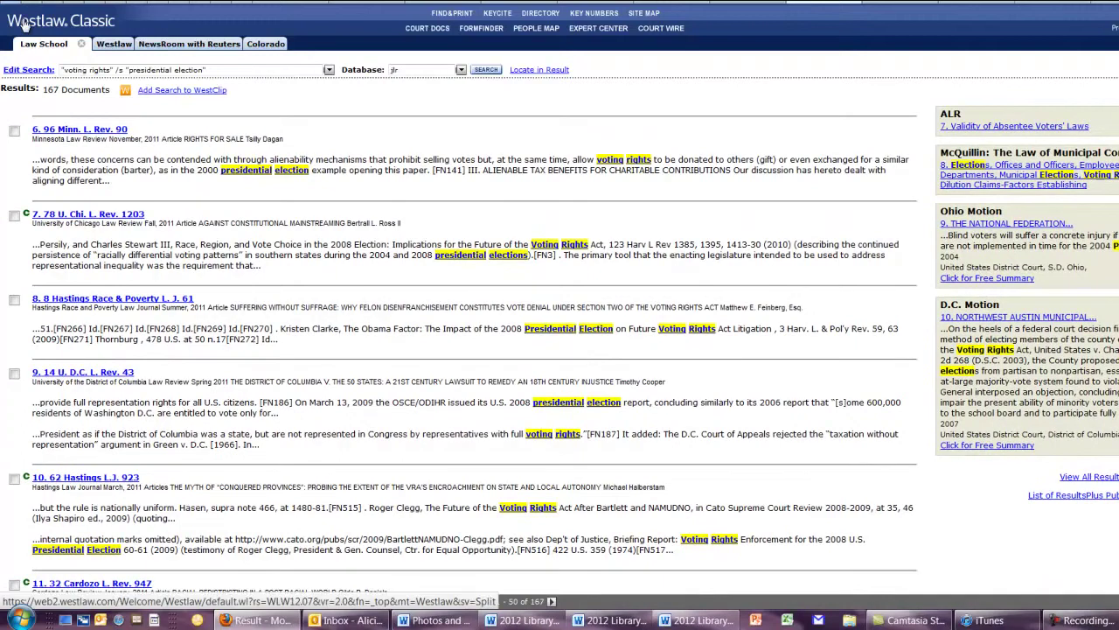
Step: From the Law School tab, look up the database 'university of colorado law review'
{"action": "left_click", "coordinate": [29, 48]}
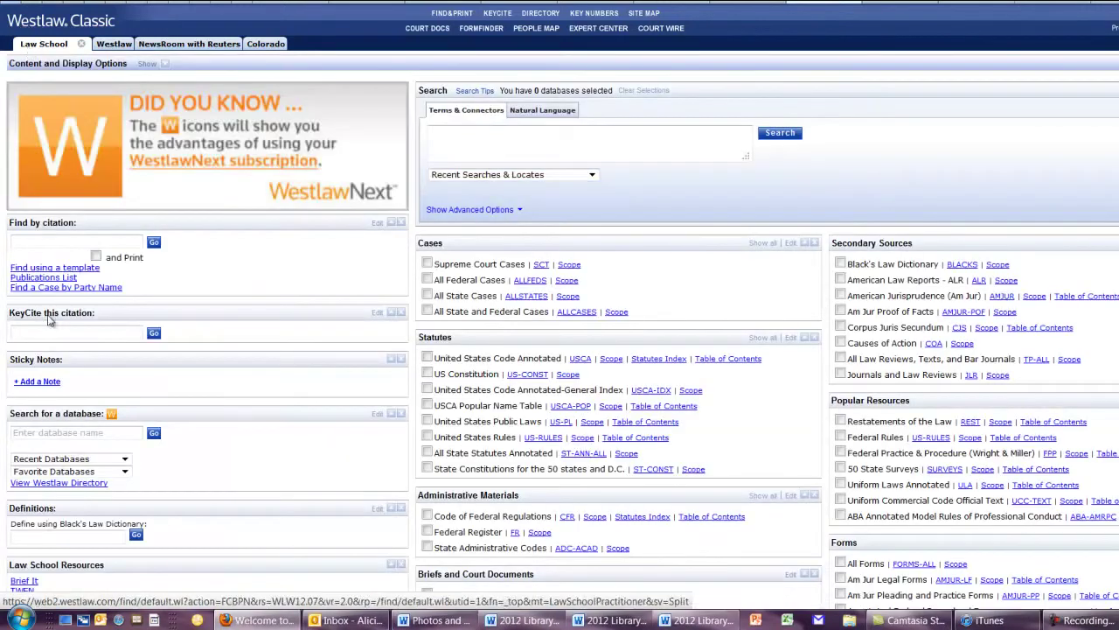
{"action": "left_click", "coordinate": [28, 433]}
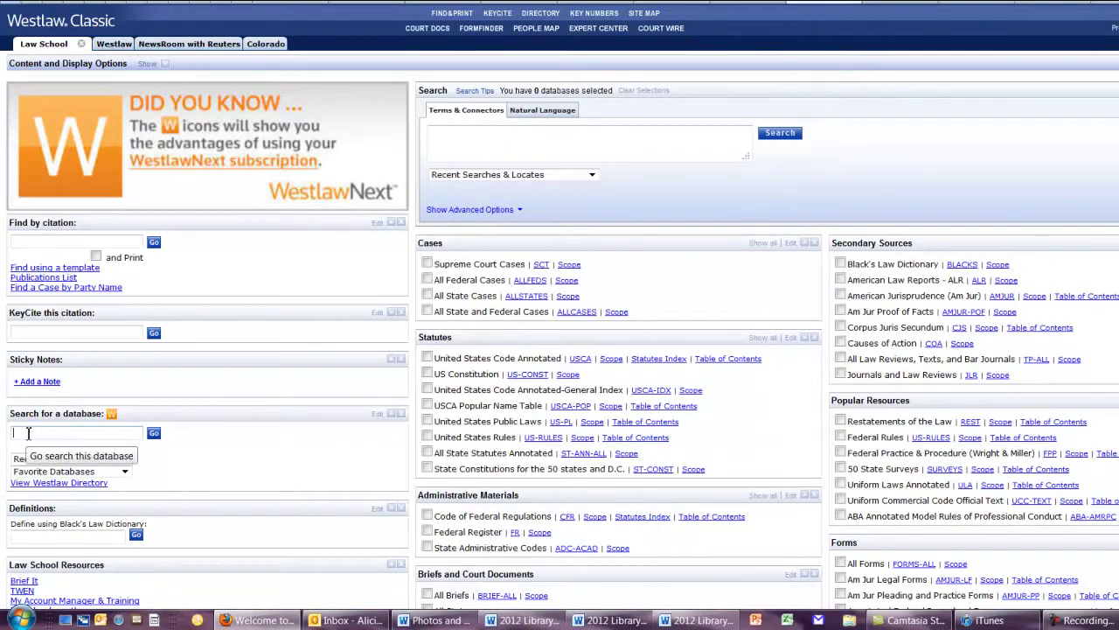
{"action": "type", "text": "university of colorado law review"}
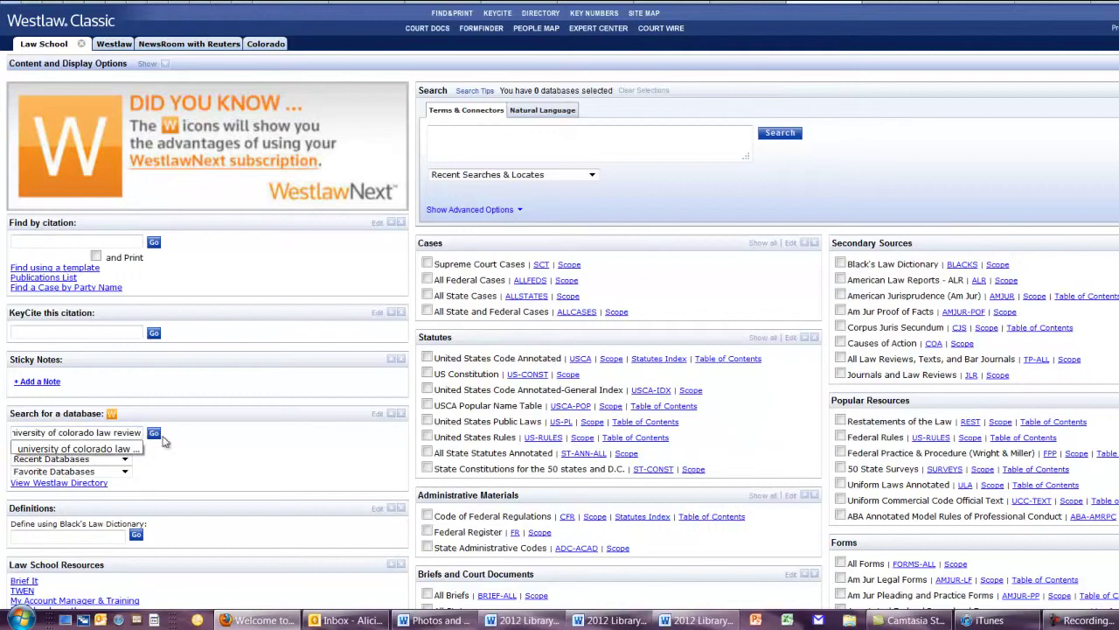
{"action": "left_click", "coordinate": [154, 434]}
{"action": "left_click", "coordinate": [154, 433]}
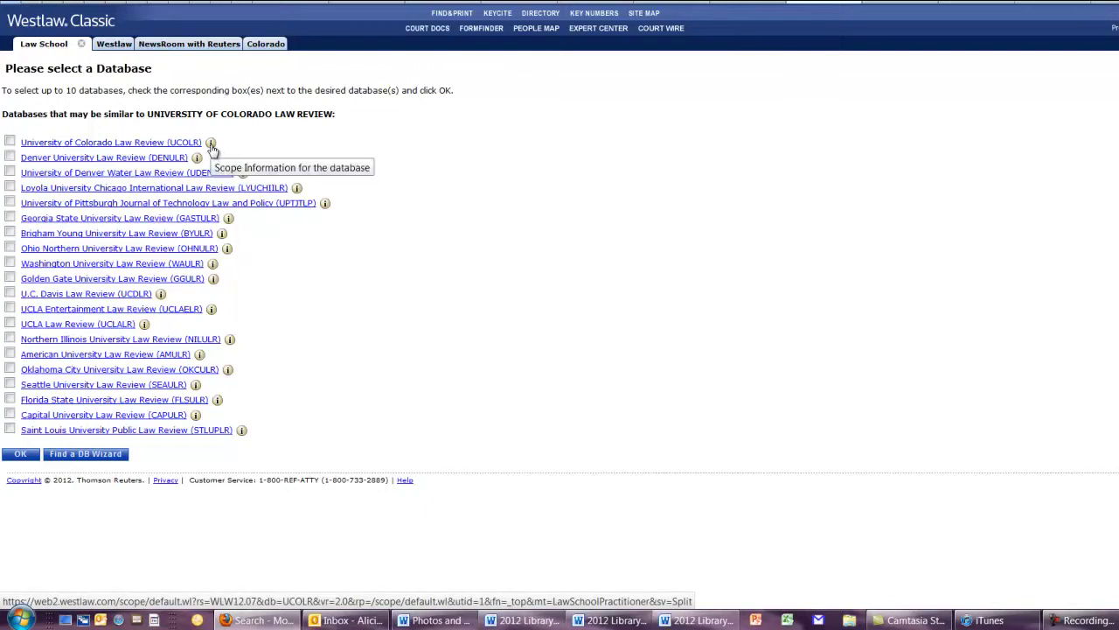
{"action": "left_click", "coordinate": [211, 145]}
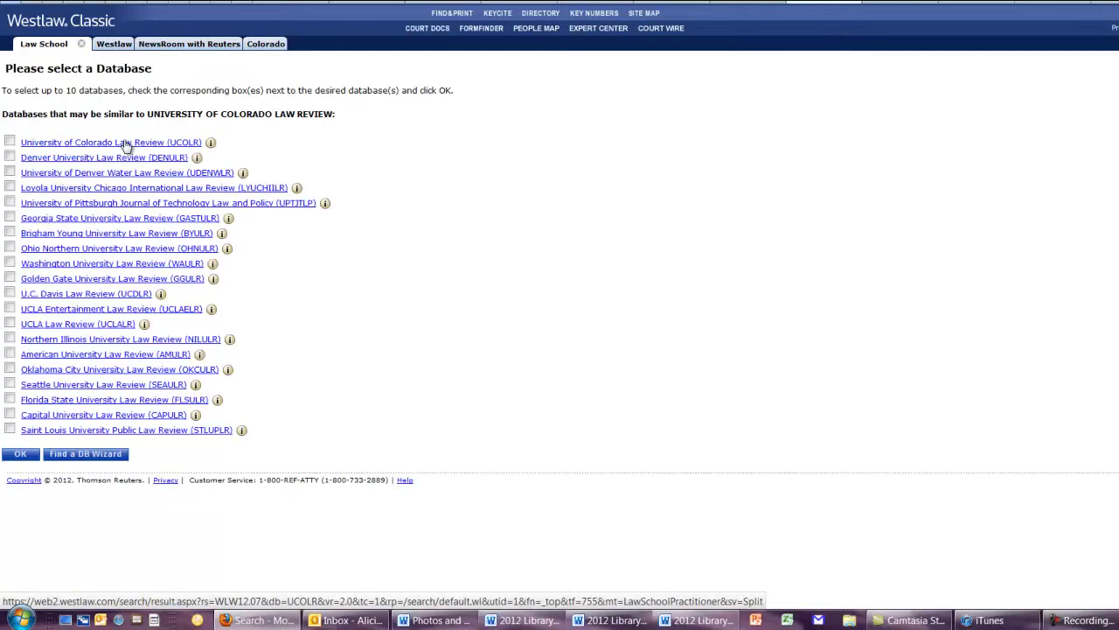
Step: Run "voting rights" /s "presidential election" in University of Colorado Law Review (UCOLR)
{"action": "left_click", "coordinate": [125, 143]}
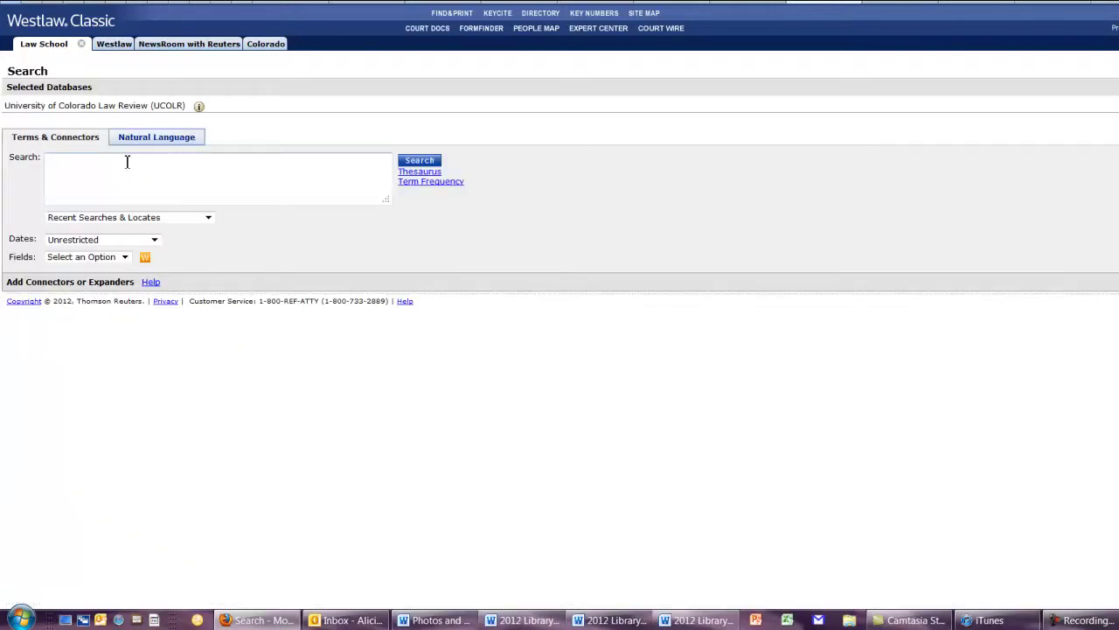
{"action": "type", "text": "\""}
{"action": "type", "text": "voting rights"}
{"action": "type", "text": "\" "}
{"action": "type", "text": "/s \"presidential election\""}
{"action": "left_click", "coordinate": [420, 161]}
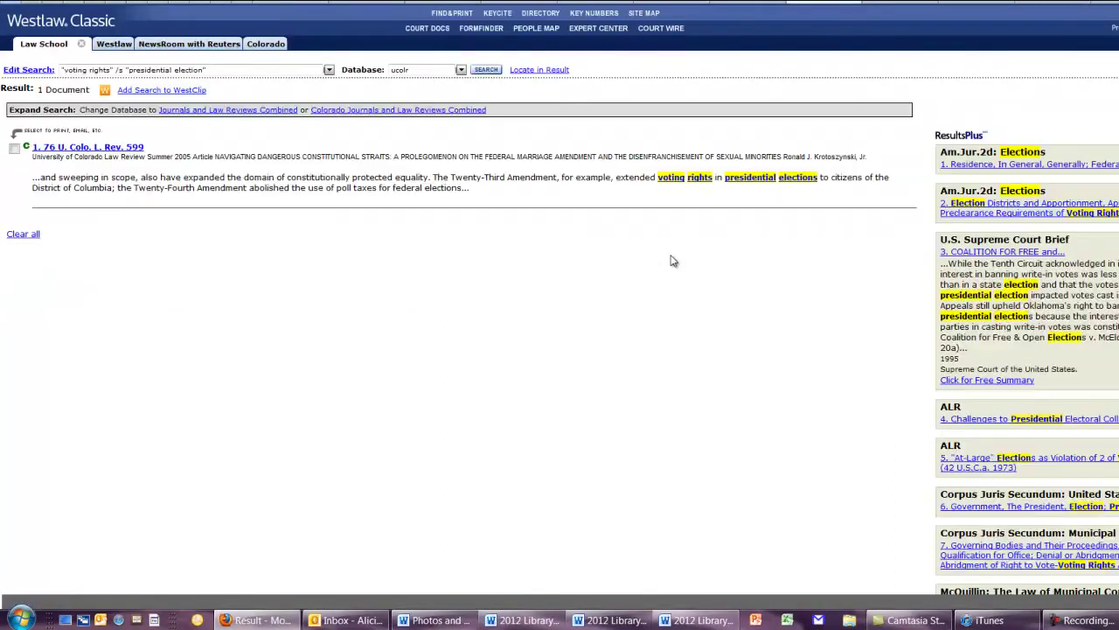
Step: Open 76 U. Colo. L. Rev. 599 in full text and scroll through the article
{"action": "left_click", "coordinate": [91, 149]}
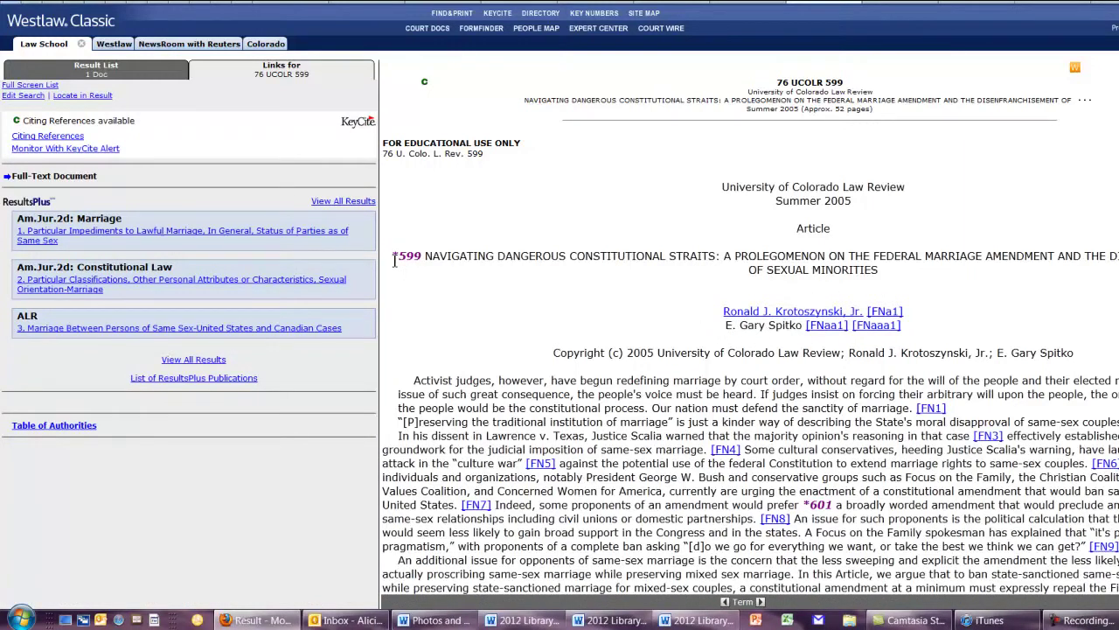
{"action": "left_click_drag", "start_coordinate": [392, 255], "coordinate": [423, 256]}
{"action": "left_click", "coordinate": [460, 260]}
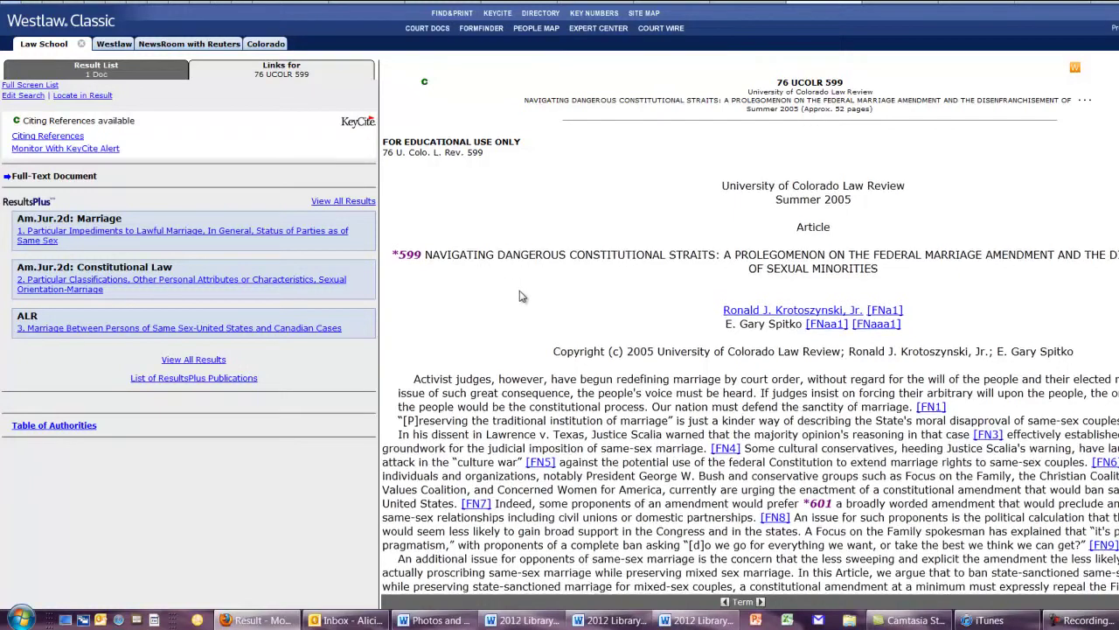
{"action": "scroll", "coordinate": [520, 296], "scroll_direction": "down", "scroll_amount": 3}
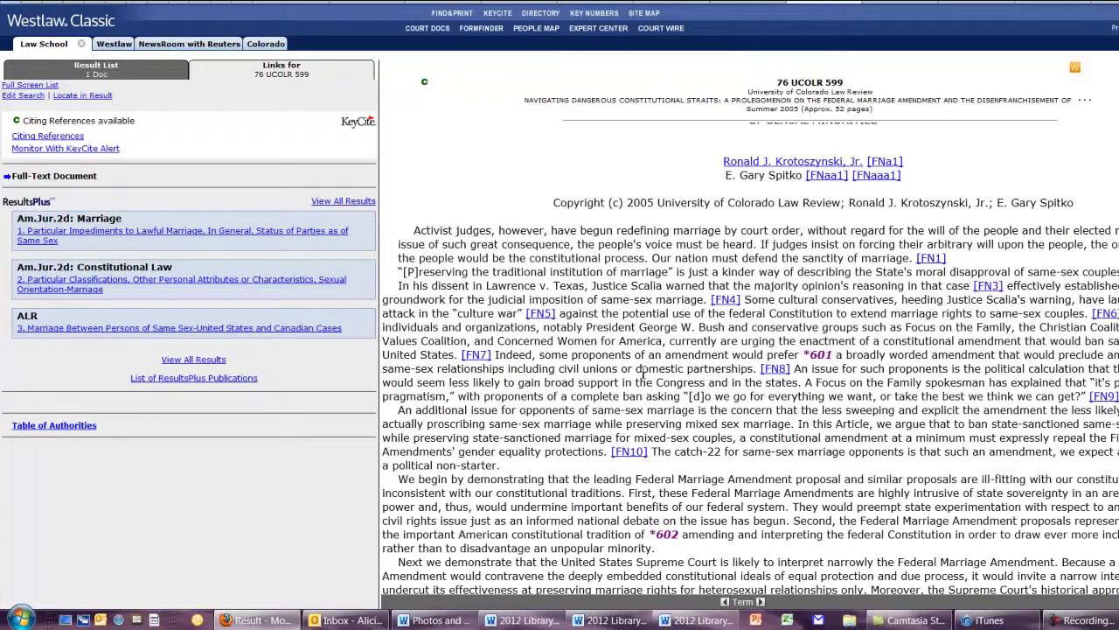
{"action": "scroll", "coordinate": [643, 374], "scroll_direction": "up", "scroll_amount": 3}
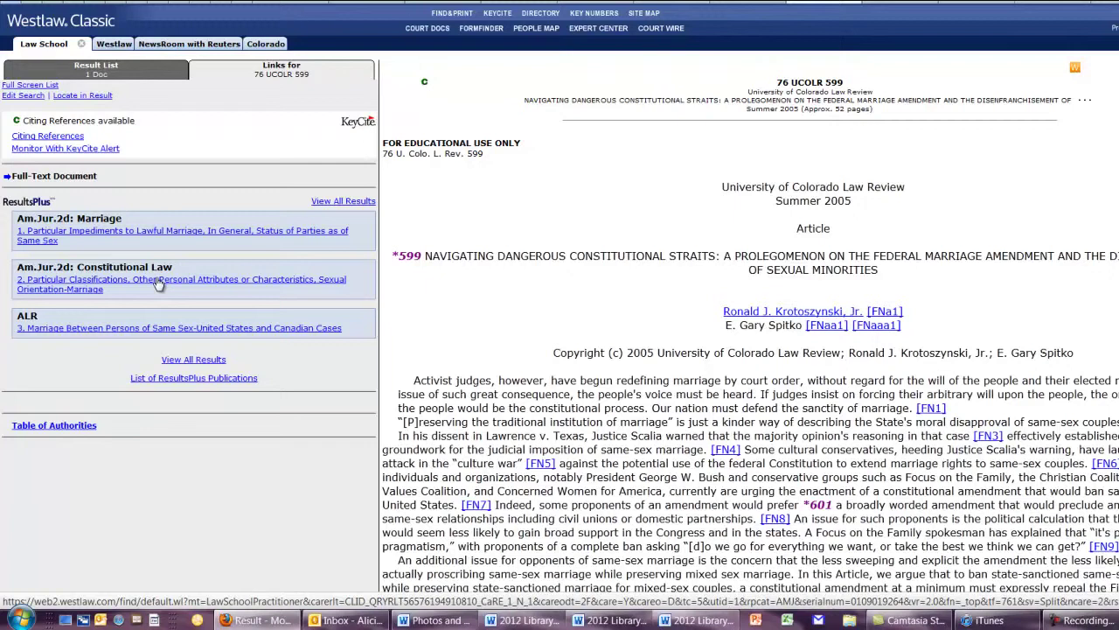
Step: Open the related Am.Jur.2d Constitutional Law § 894 entry from ResultsPlus
{"action": "left_click", "coordinate": [158, 281]}
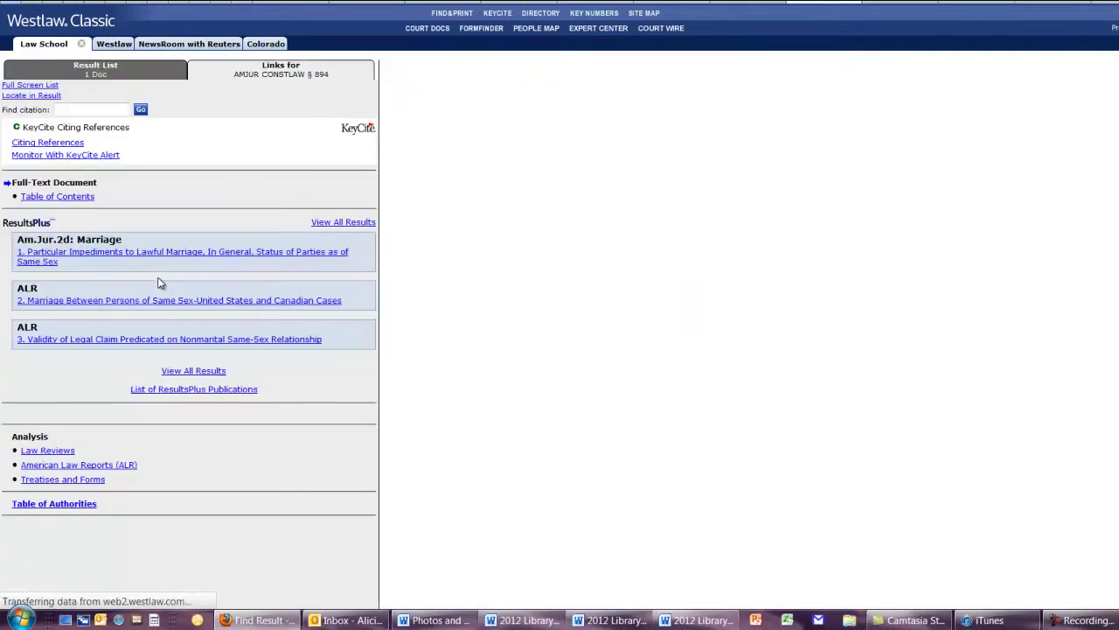